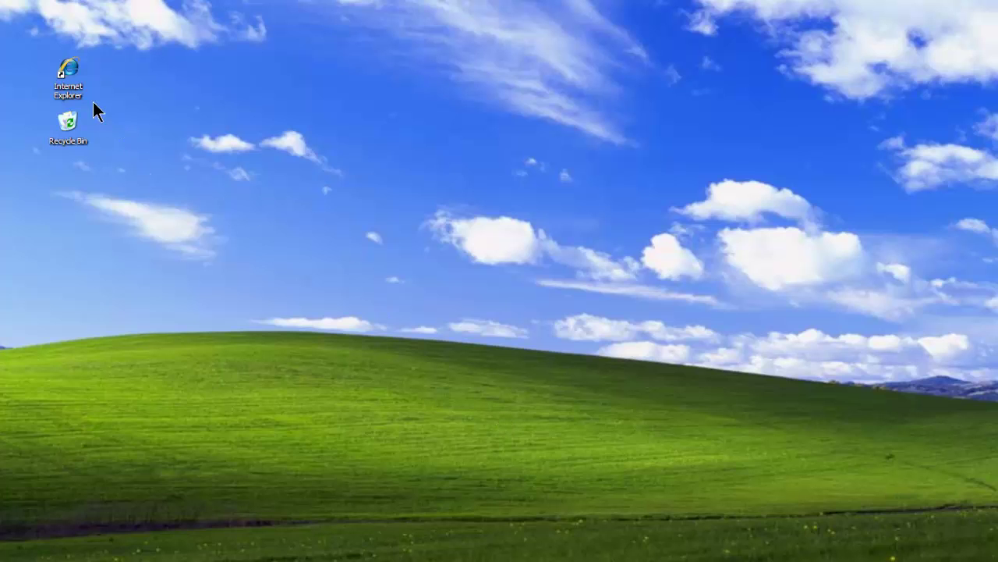
pyautogui.doubleClick(68, 92)
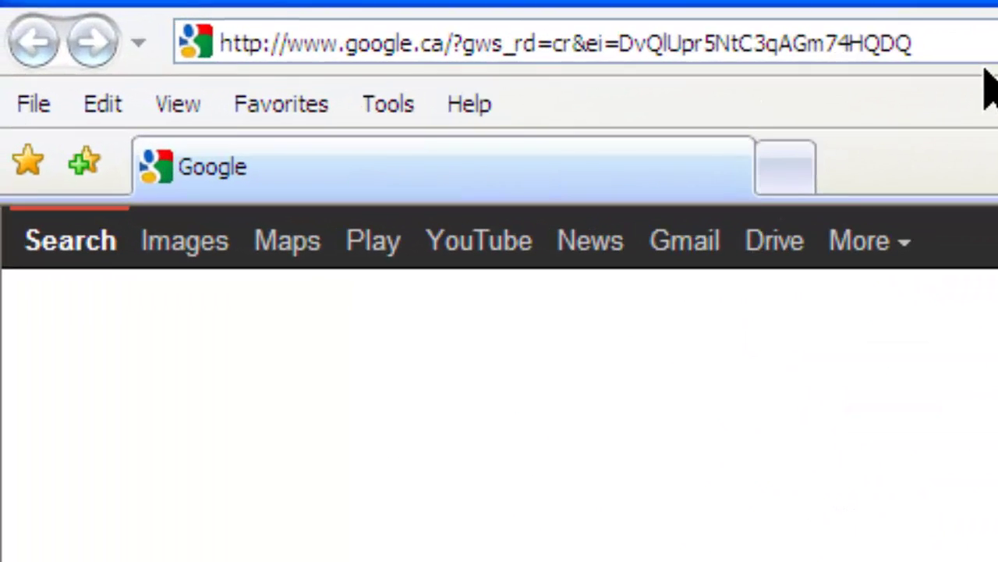
pyautogui.click(322, 32)
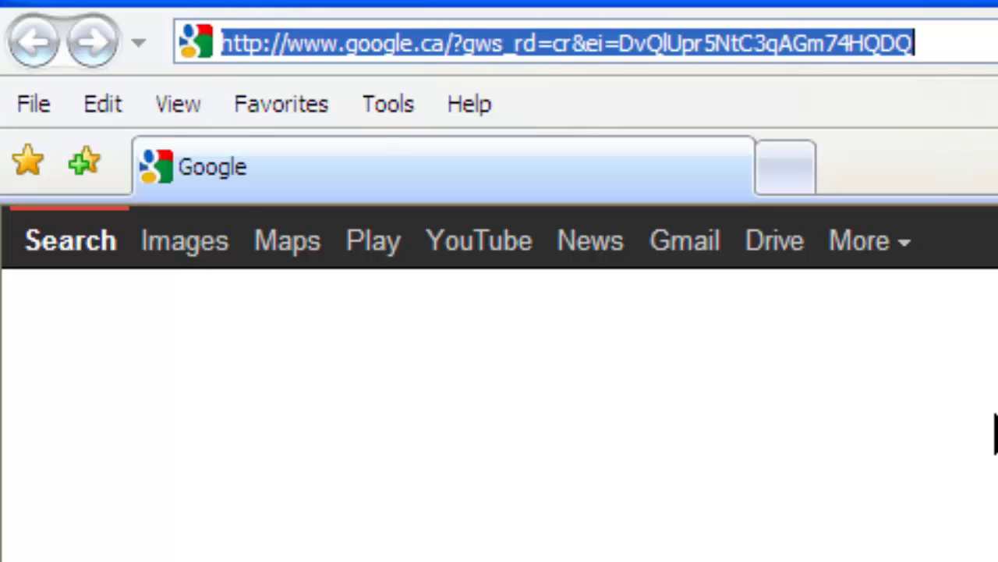
pyautogui.write('www.lume')
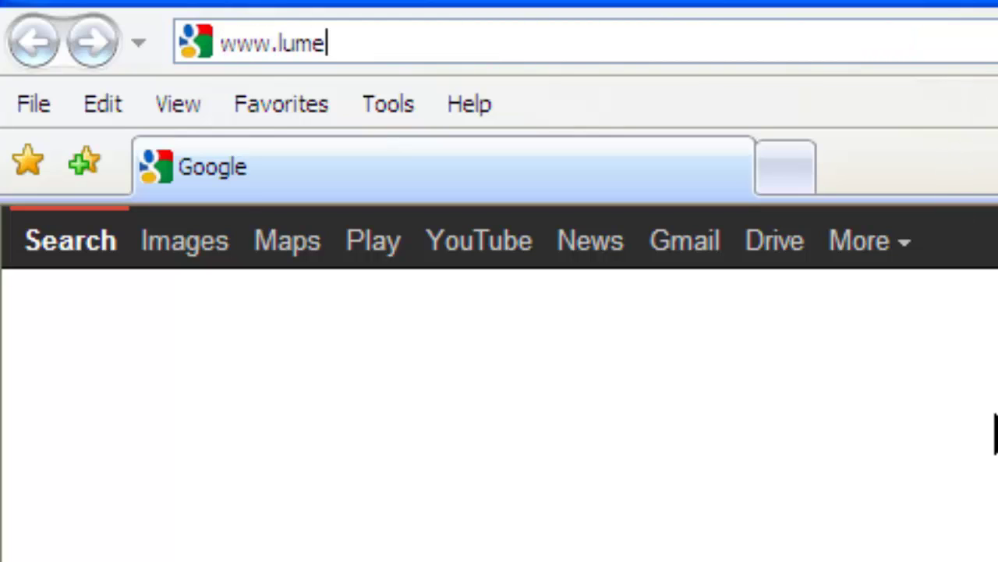
pyautogui.write('nera.com')
pyautogui.press('Return')
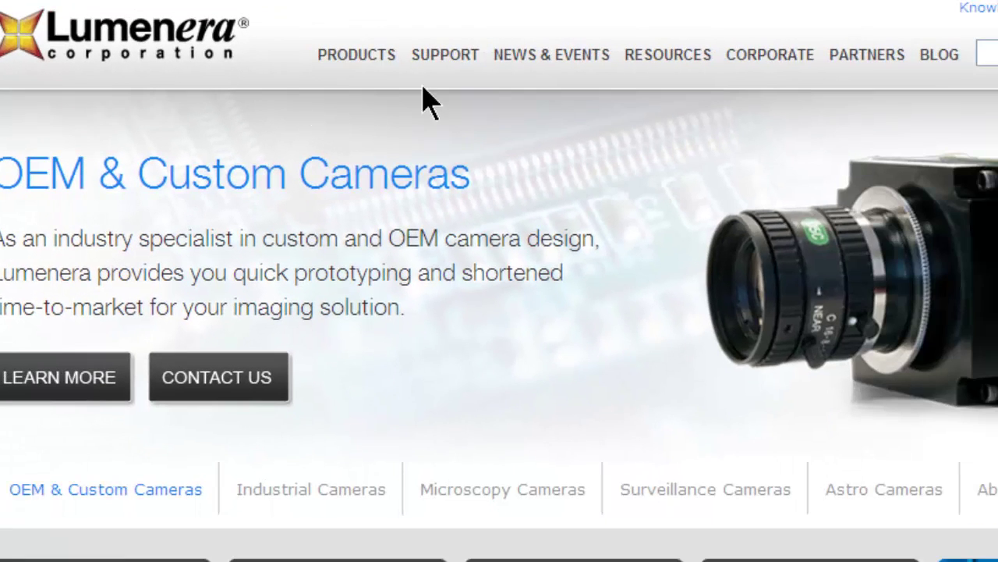
pyautogui.moveTo(514, 92)
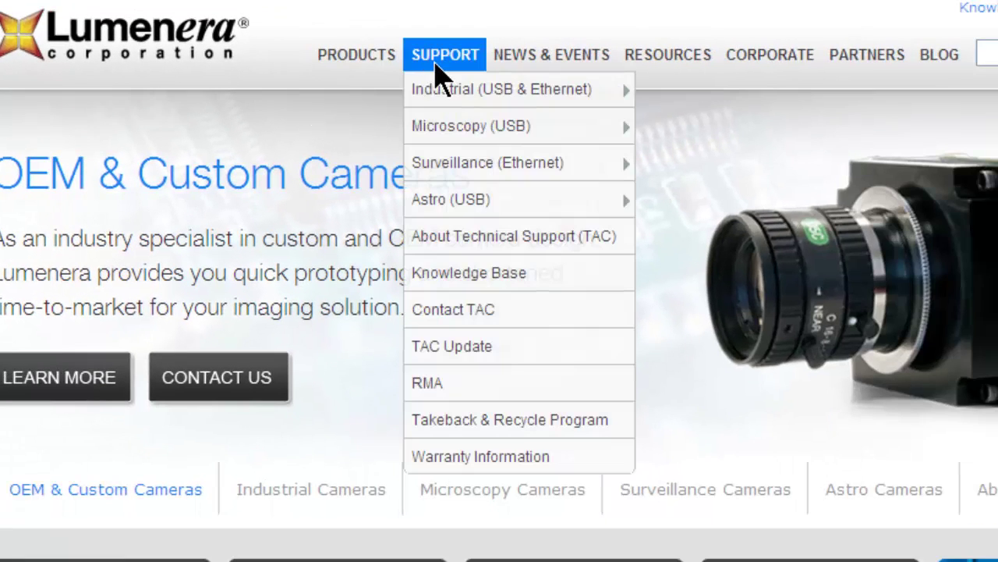
pyautogui.moveTo(517, 129)
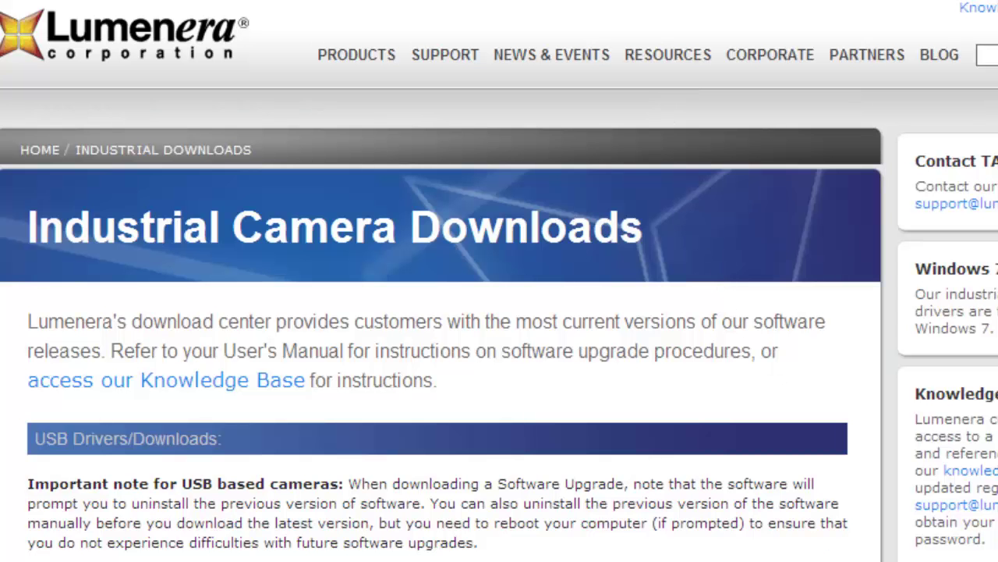
# Download LuCam Software v6.3.0 to the Desktop as LuCamSoftware-v6.3.0.exe and dismiss the finished download.
pyautogui.scroll(-5, 499, 281)
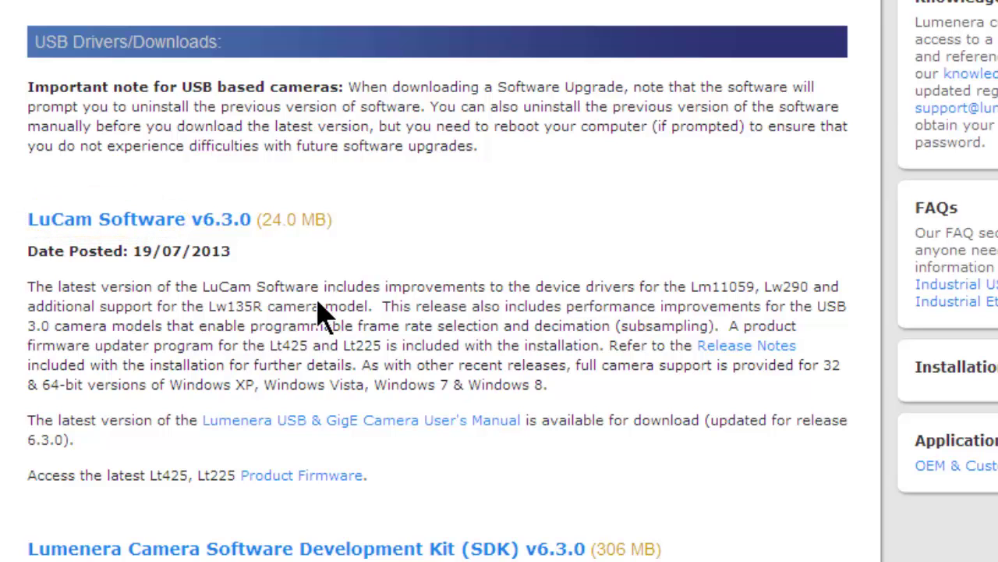
pyautogui.rightClick(193, 221)
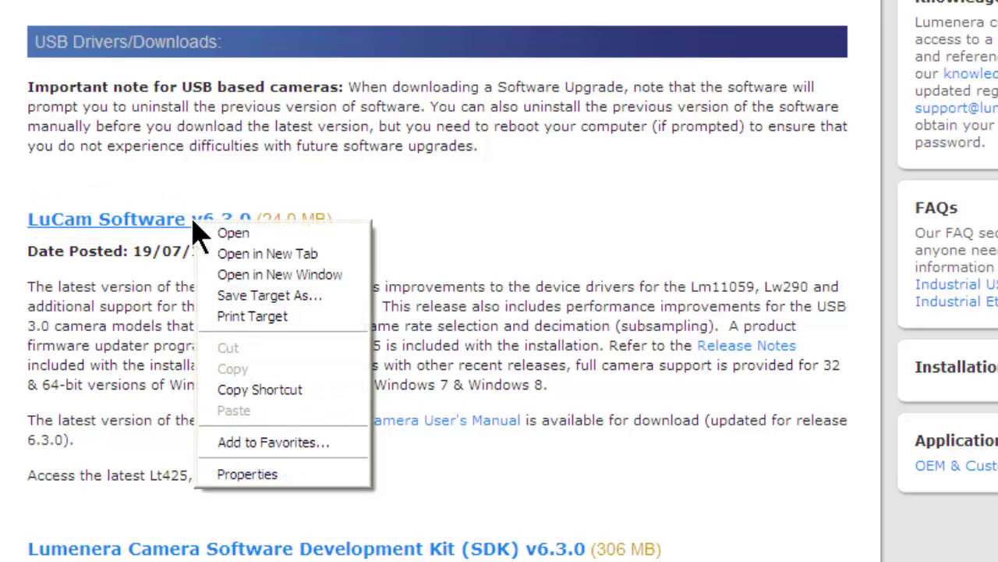
pyautogui.click(248, 303)
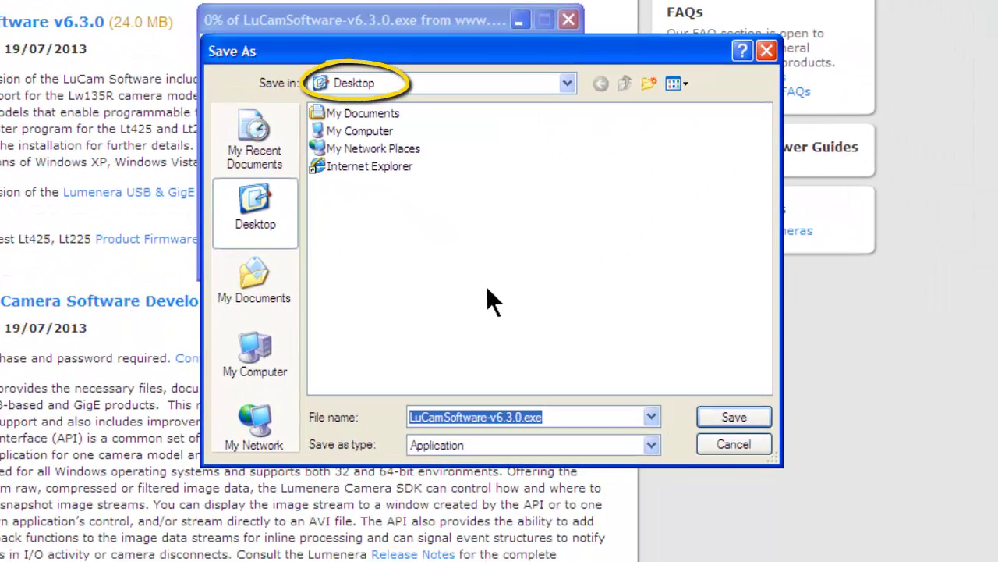
pyautogui.click(734, 413)
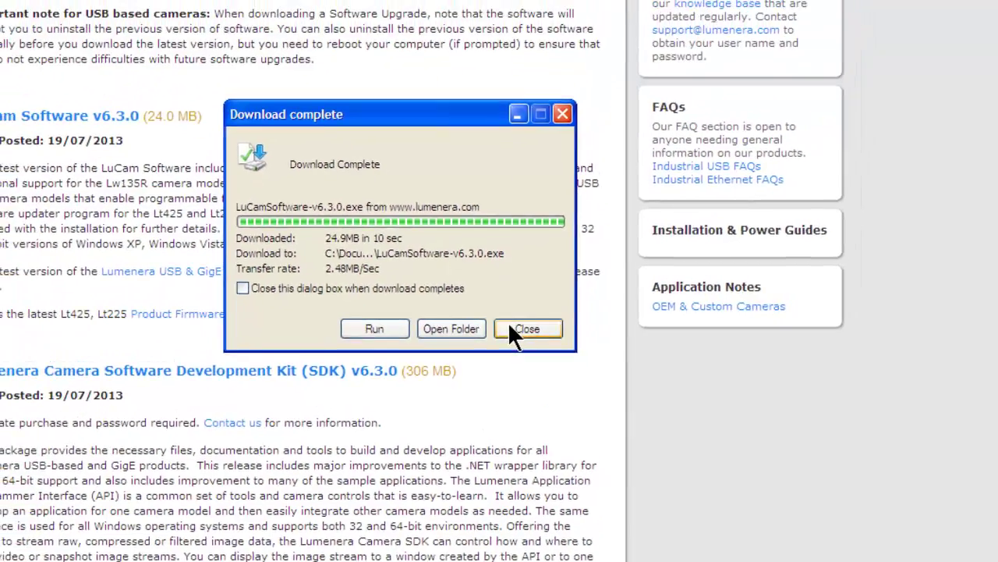
pyautogui.click(530, 255)
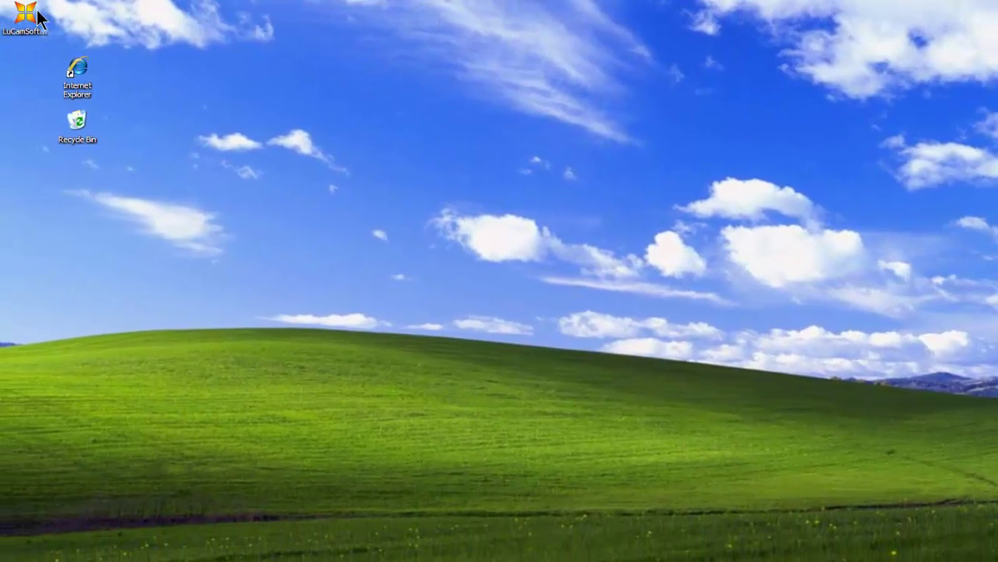
# Run LuCamSoftware-v6.3.0.exe from the desktop and advance the setup wizard to the license agreement.
pyautogui.doubleClick(28, 14)
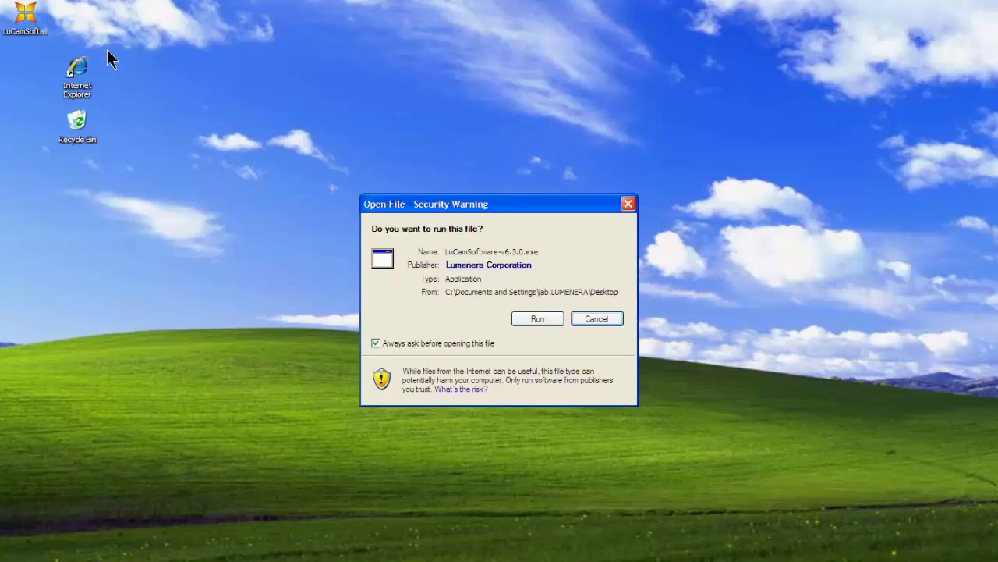
pyautogui.click(515, 320)
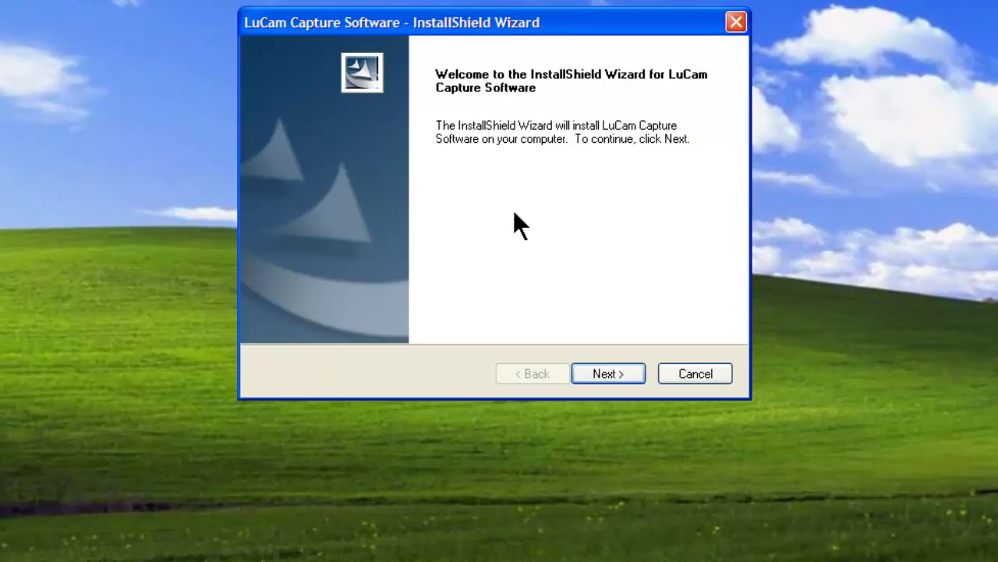
pyautogui.click(619, 369)
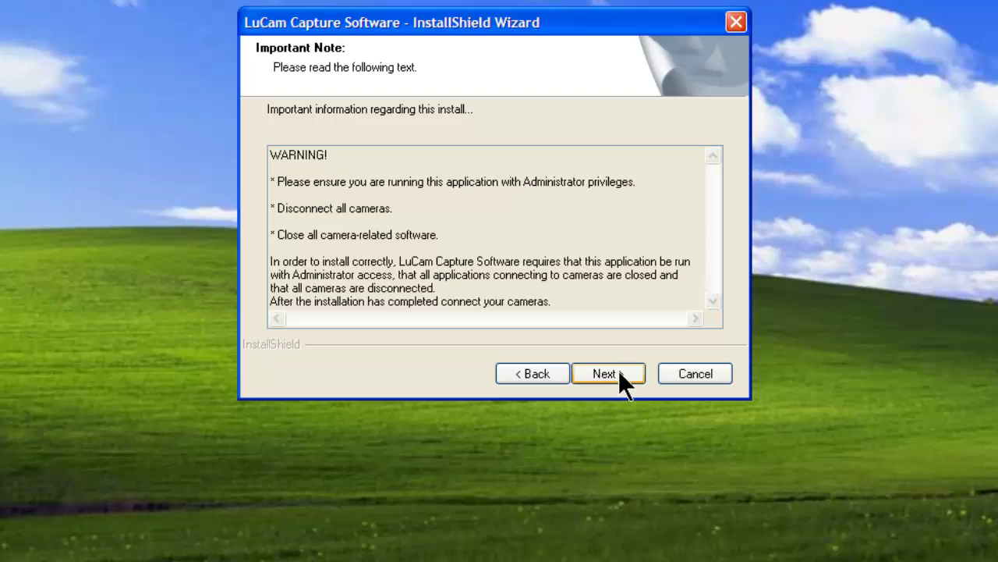
pyautogui.click(619, 372)
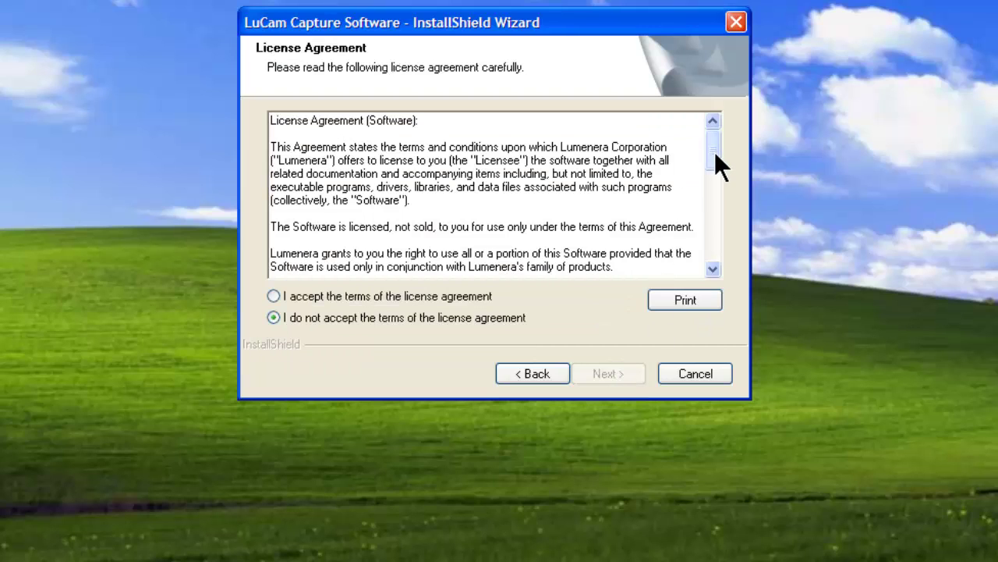
# Accept the license agreement terms and start installing LuCam Capture Software.
pyautogui.moveTo(714, 152); pyautogui.dragTo(661, 254)
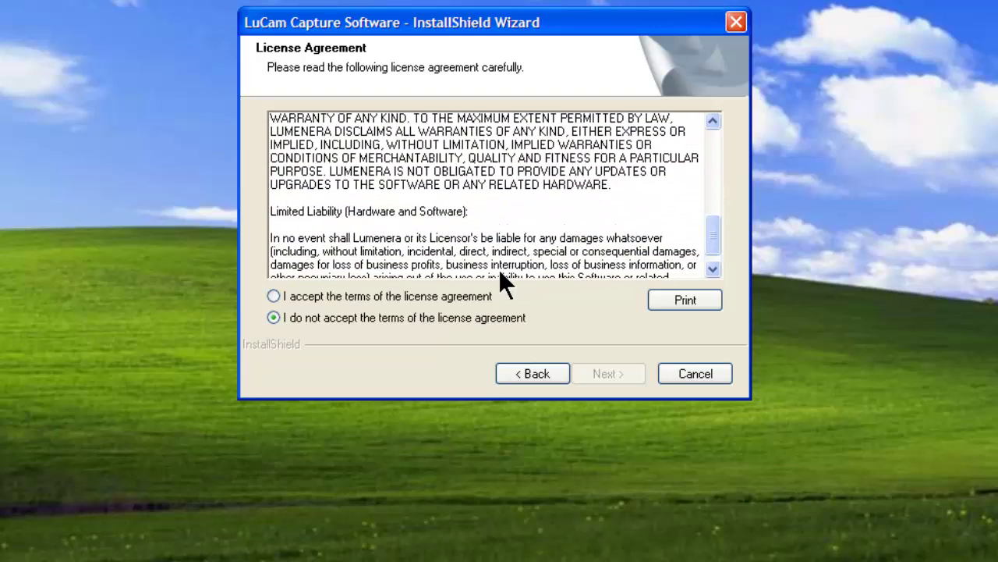
pyautogui.click(273, 296)
pyautogui.click(613, 368)
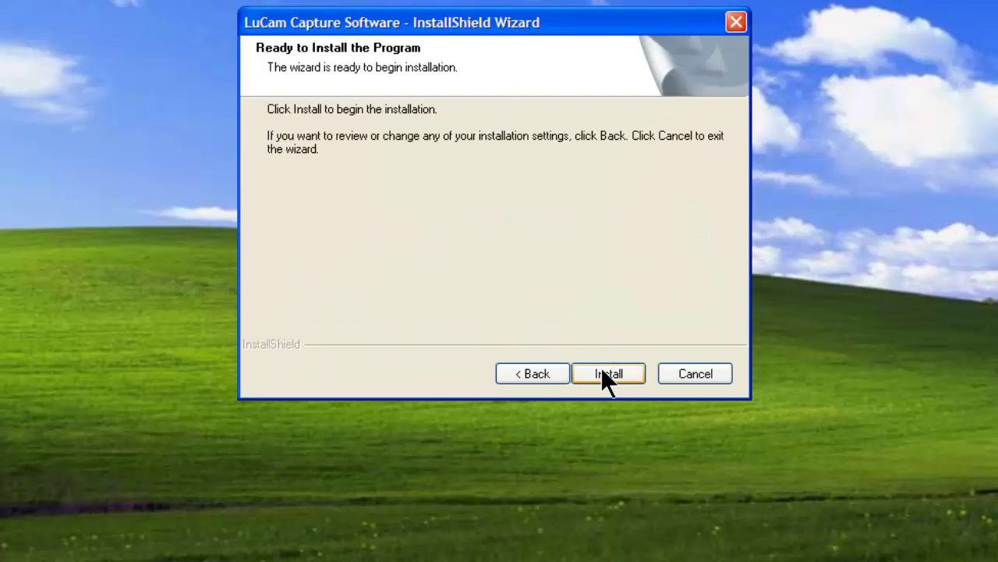
pyautogui.click(602, 369)
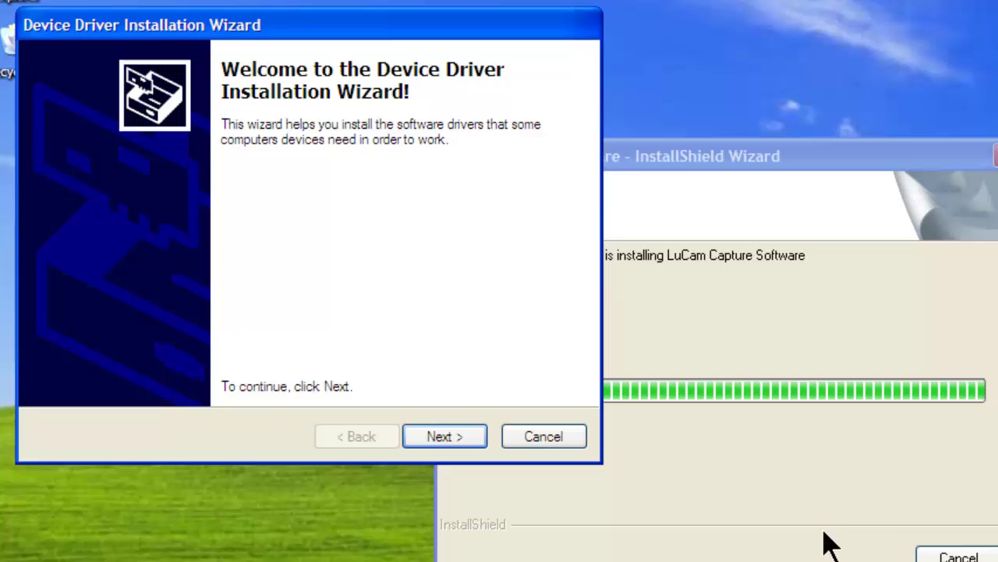
# Install the Lumenera device driver, continuing past the Windows Logo testing warning, and finish the driver wizard.
pyautogui.click(438, 453)
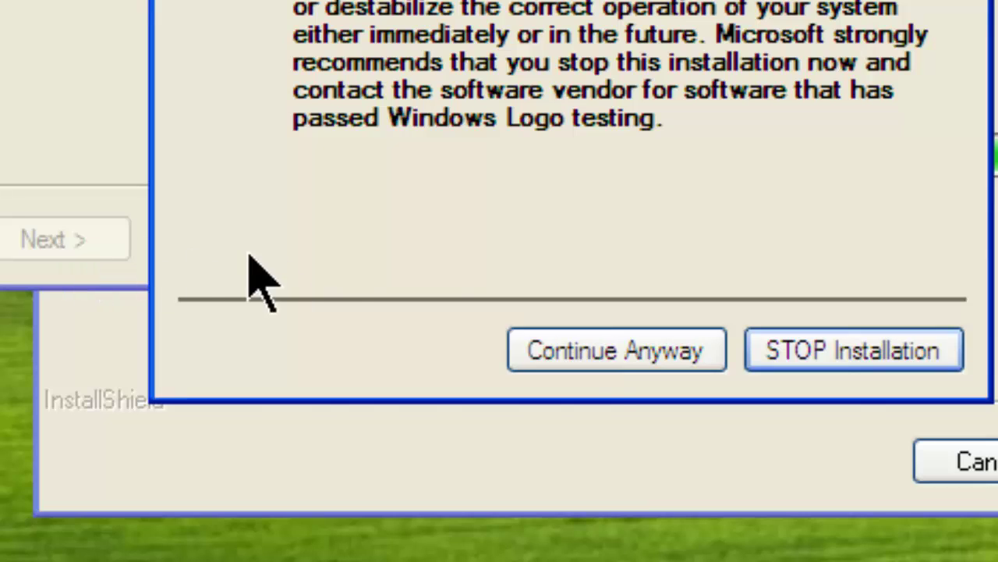
pyautogui.click(602, 357)
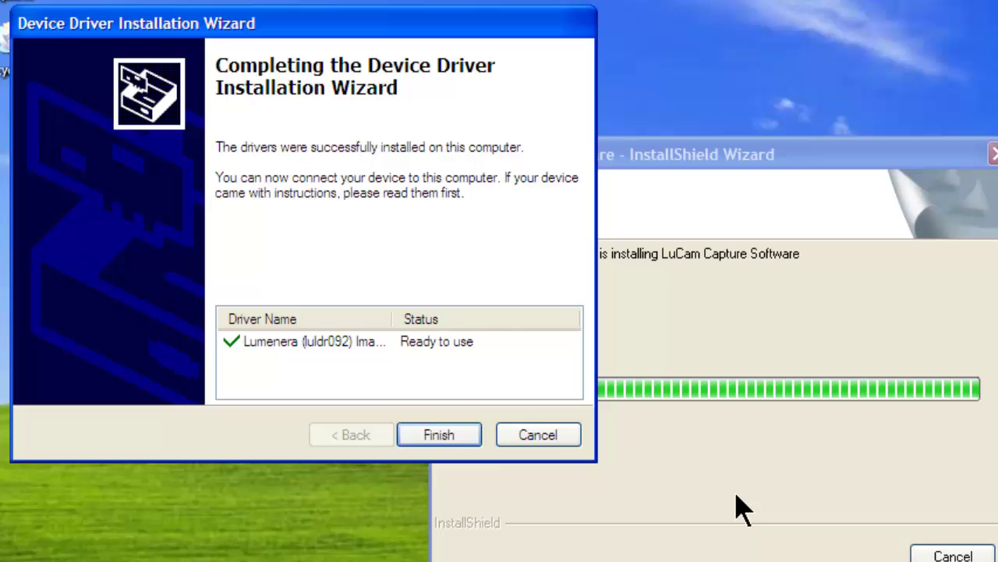
pyautogui.click(448, 435)
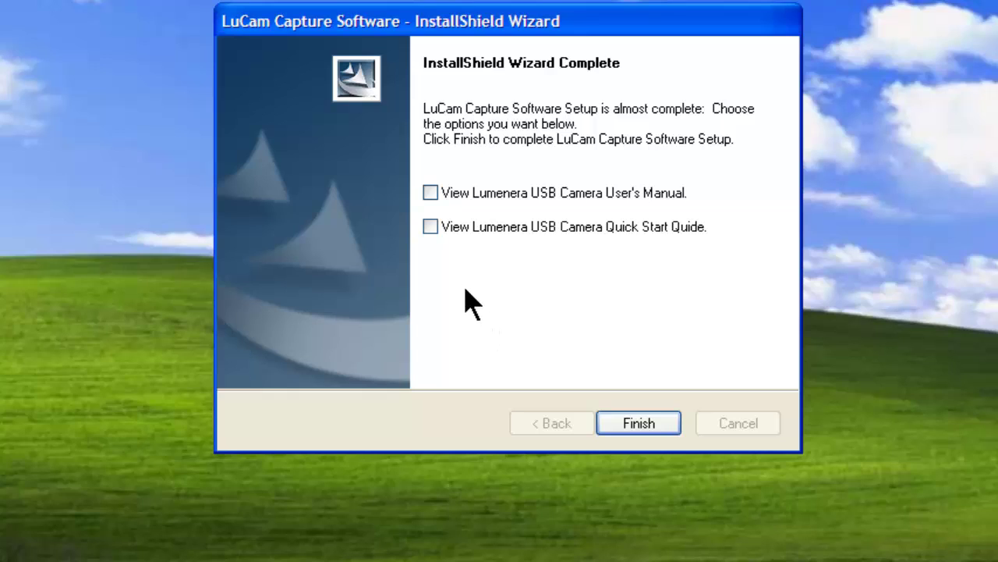
# Finish the LuCam Capture Software setup with viewing of the USB Camera User's Manual and Quick Start Guide left off.
pyautogui.click(430, 230)
pyautogui.click(428, 194)
pyautogui.click(430, 195)
pyautogui.click(430, 228)
pyautogui.click(633, 422)
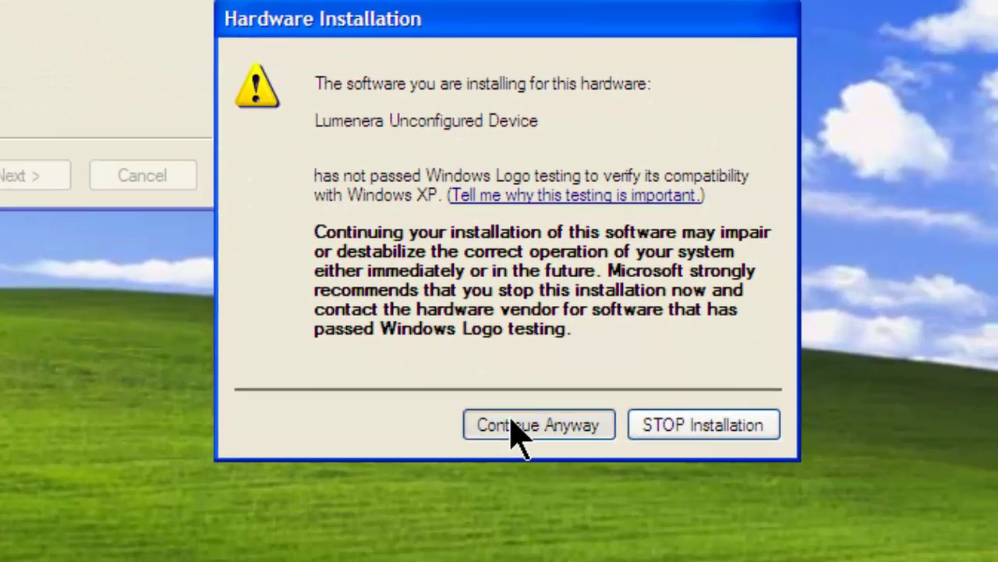
# Continue the Lumenera Unconfigured Device installation despite the Windows Logo testing warning and finish the new hardware wizard.
pyautogui.click(513, 426)
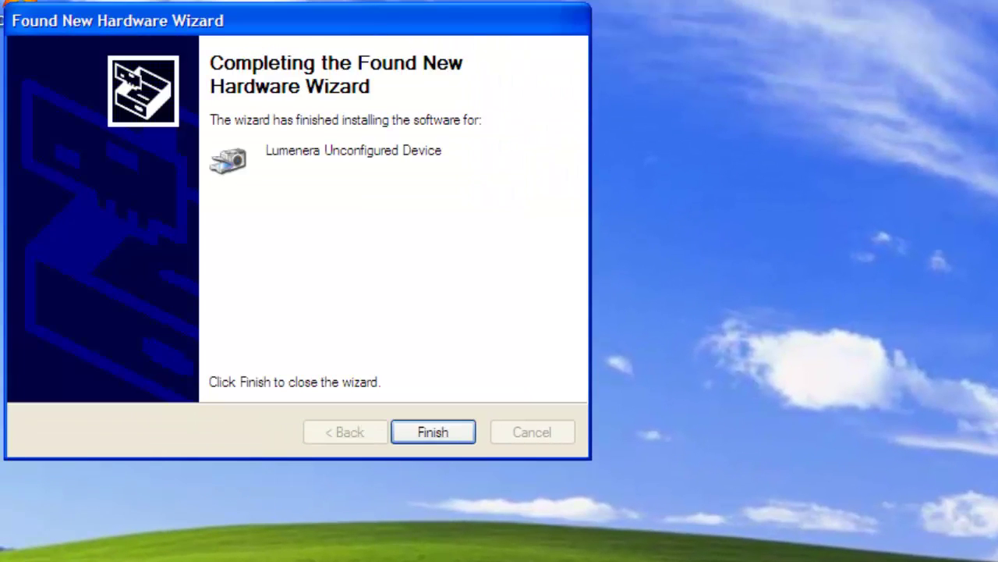
pyautogui.click(441, 435)
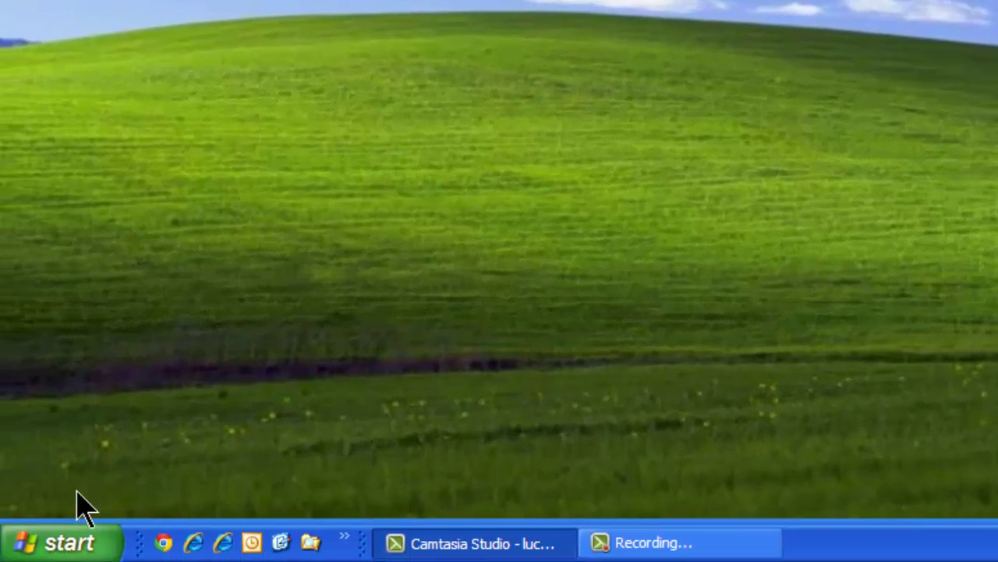
# Open the LuCam Capture program group under Lumenera among the installed programs.
pyautogui.click(85, 542)
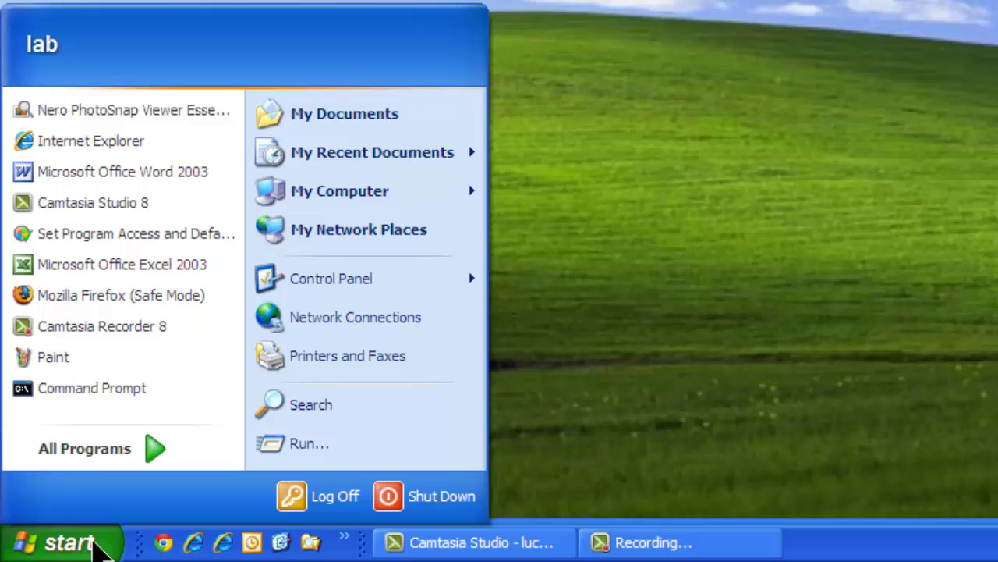
pyautogui.click(89, 452)
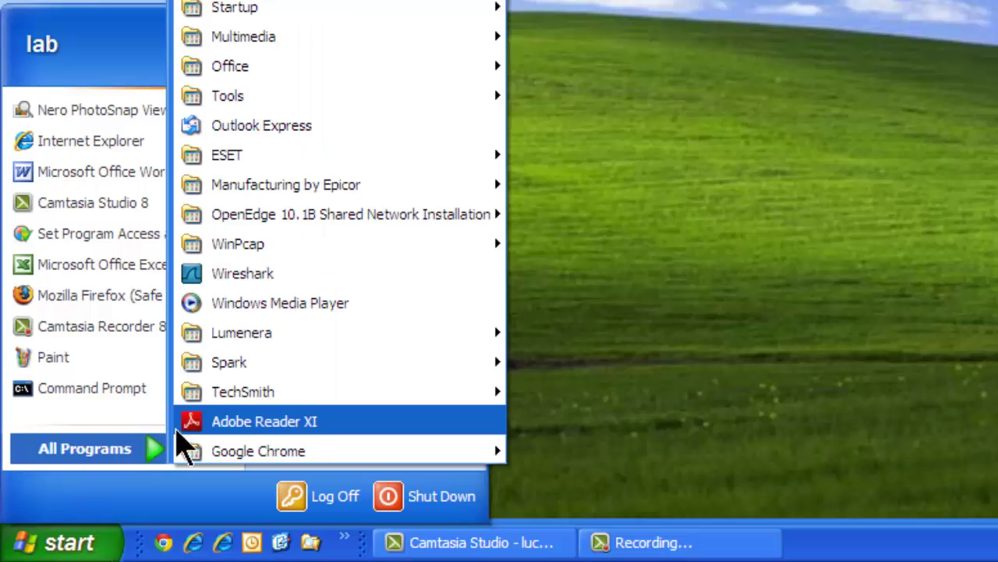
pyautogui.moveTo(249, 336)
pyautogui.moveTo(541, 340)
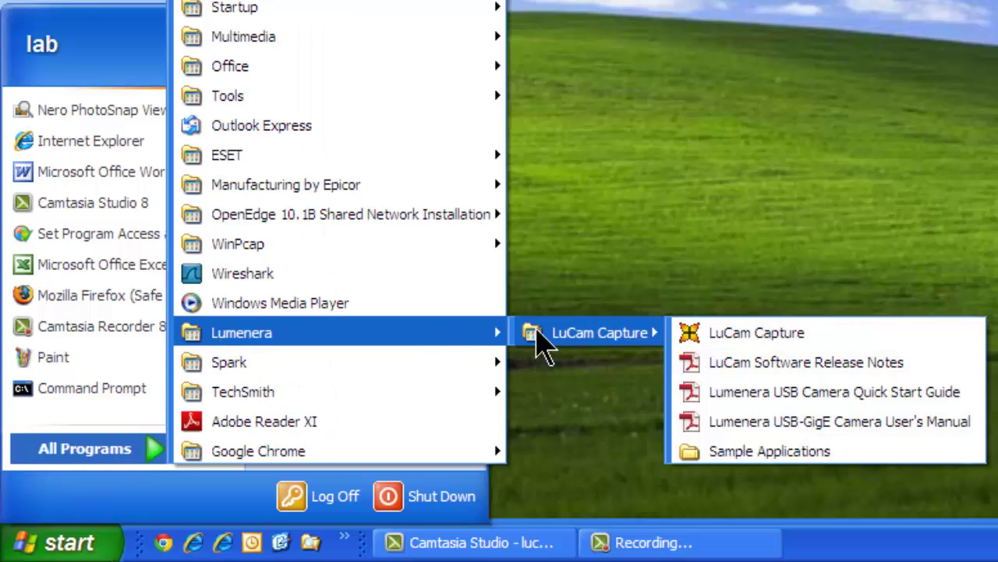